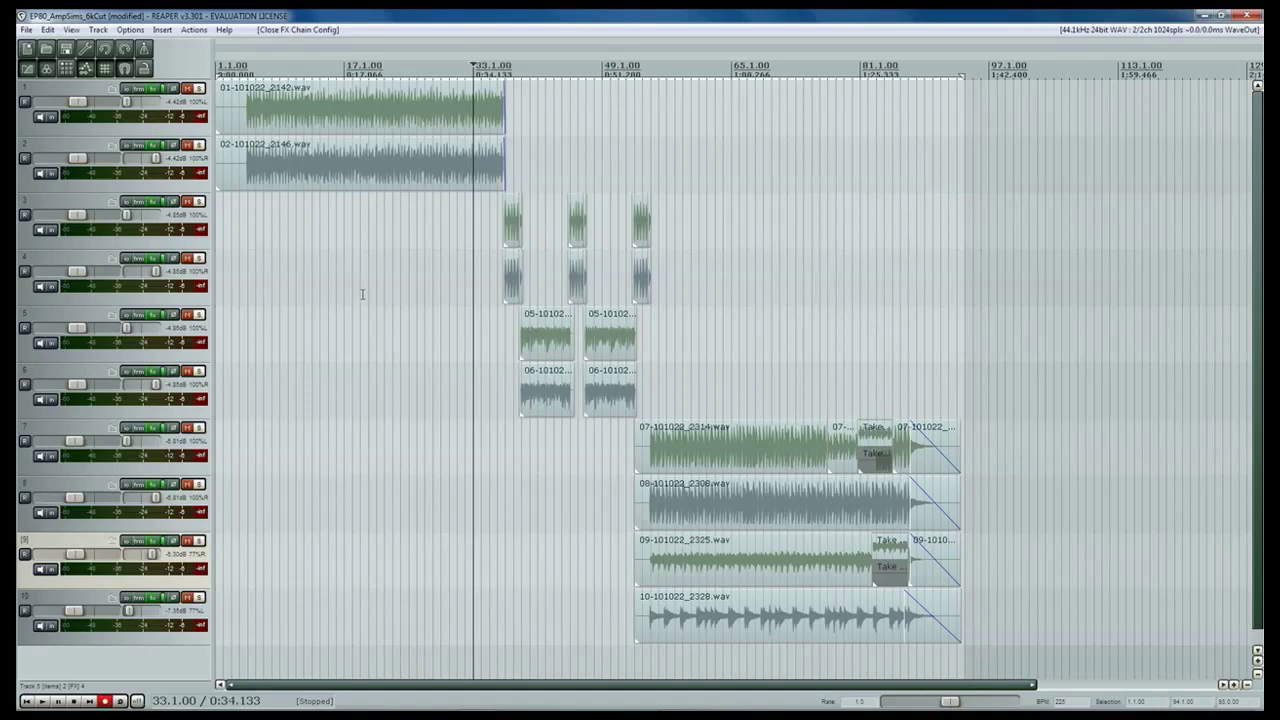
# Show track 3's FX chain with the Poulin LeCto amp plugin's drive, EQ and presence controls
pyautogui.click(152, 202)
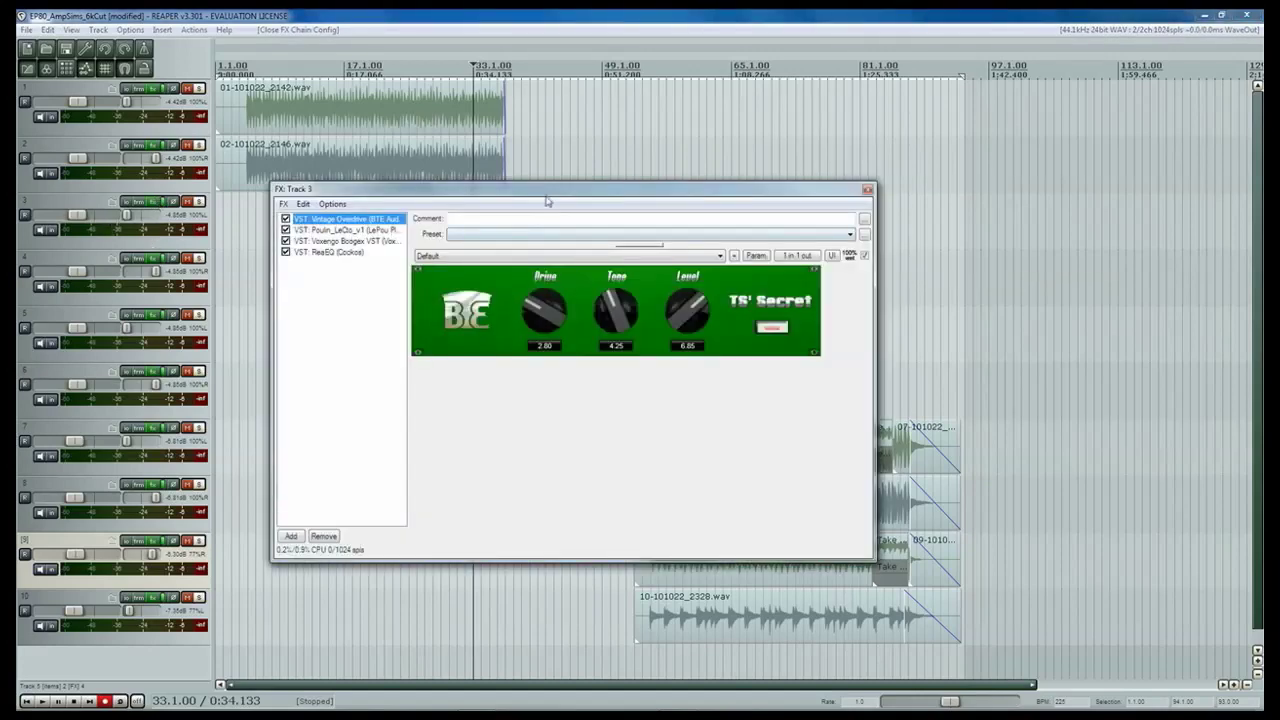
pyautogui.moveTo(550, 195); pyautogui.dragTo(573, 213)
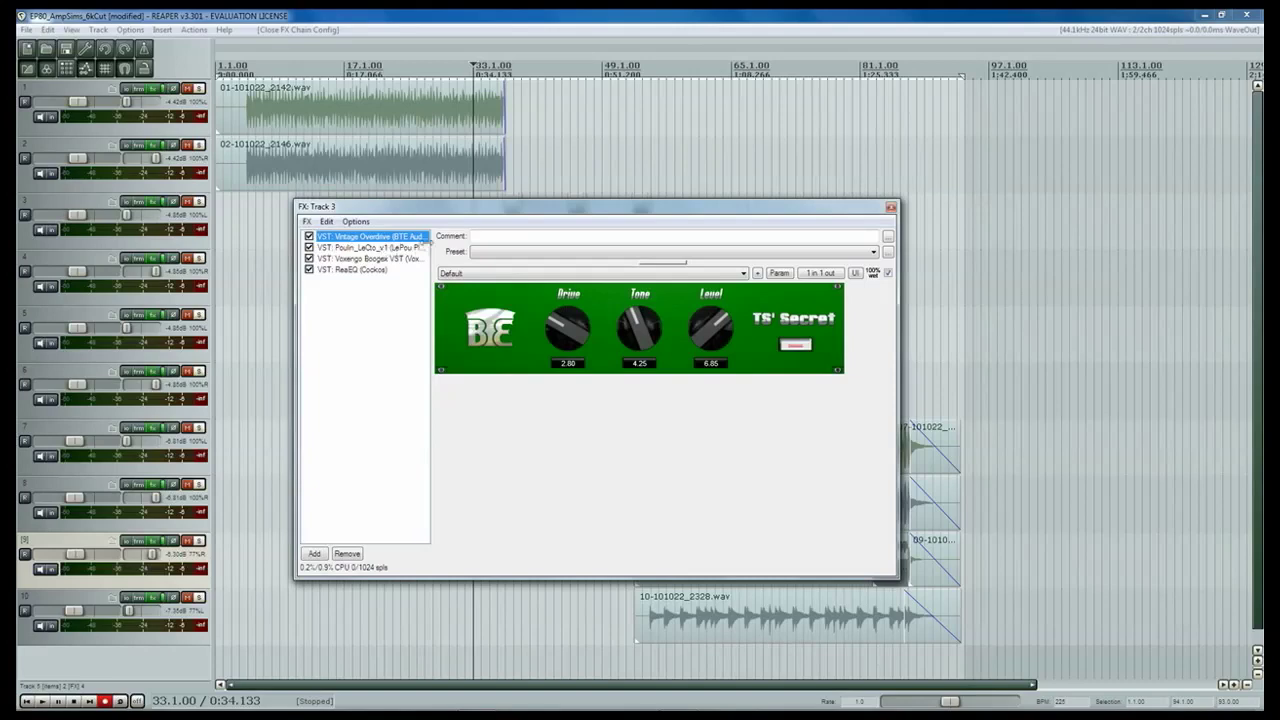
pyautogui.moveTo(533, 207); pyautogui.dragTo(554, 214)
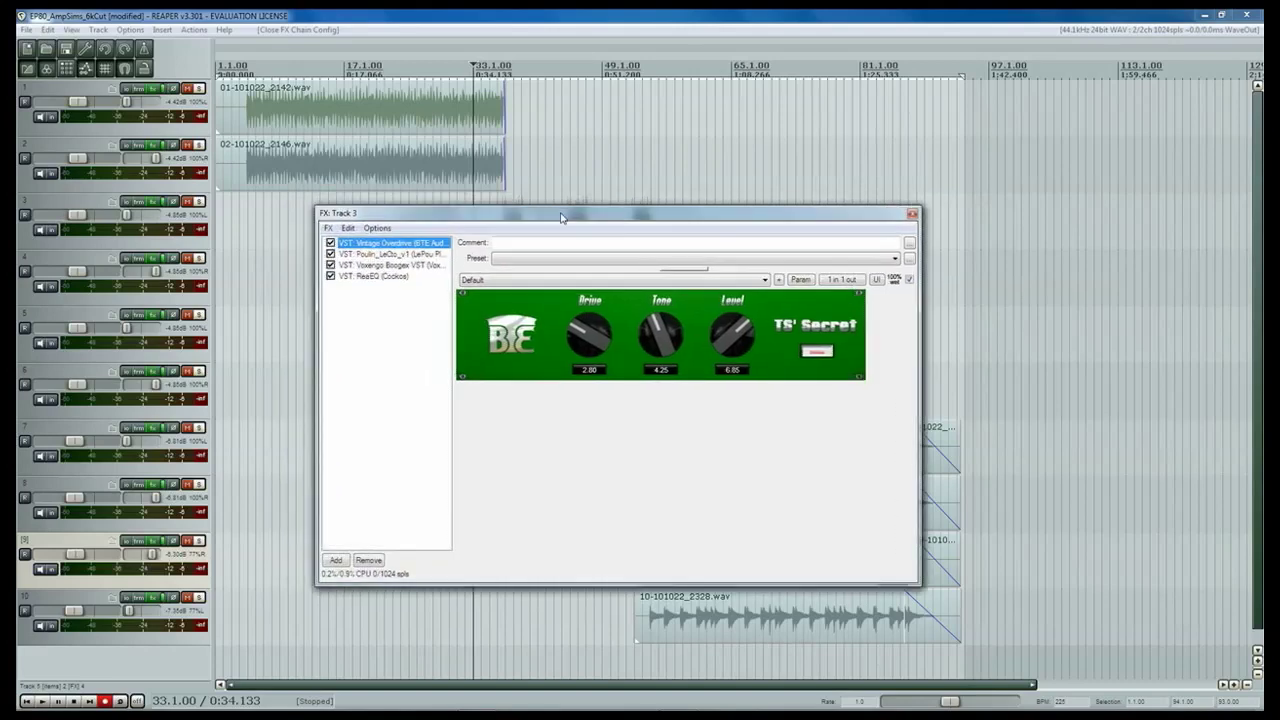
pyautogui.click(395, 258)
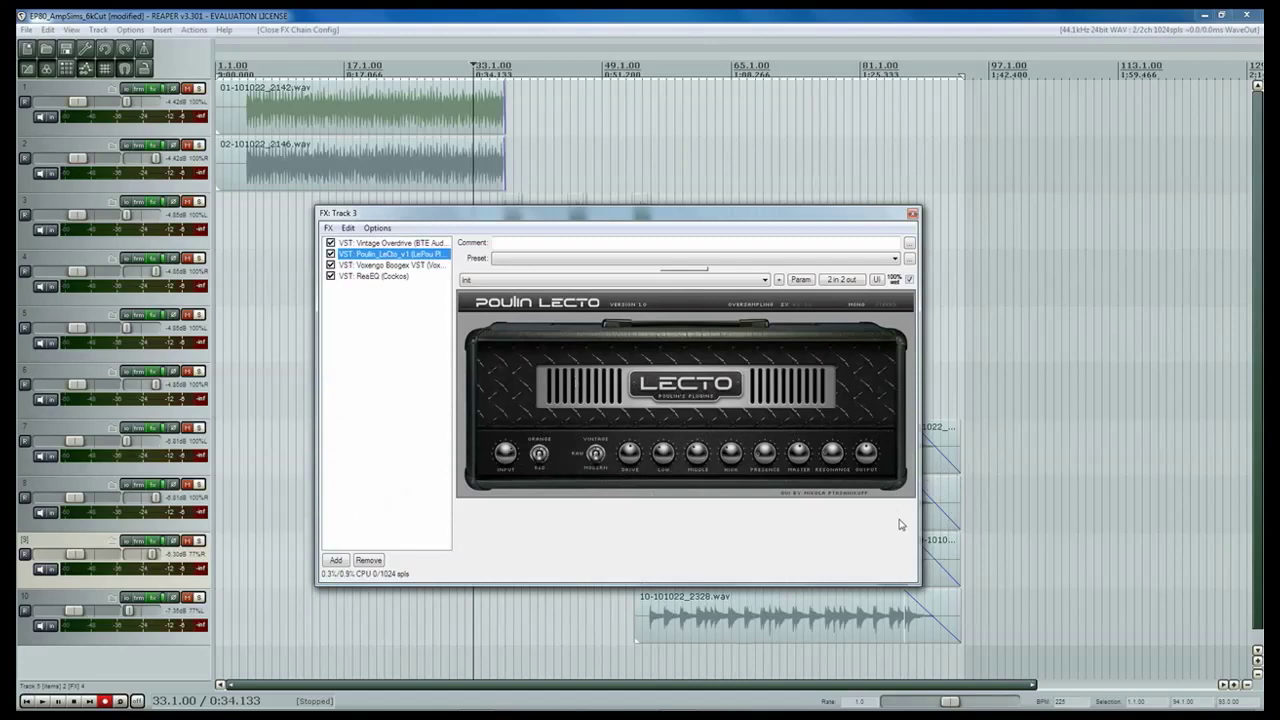
# Display the Voxengo Boogex amp plugin in track 3's FX chain
pyautogui.click(384, 266)
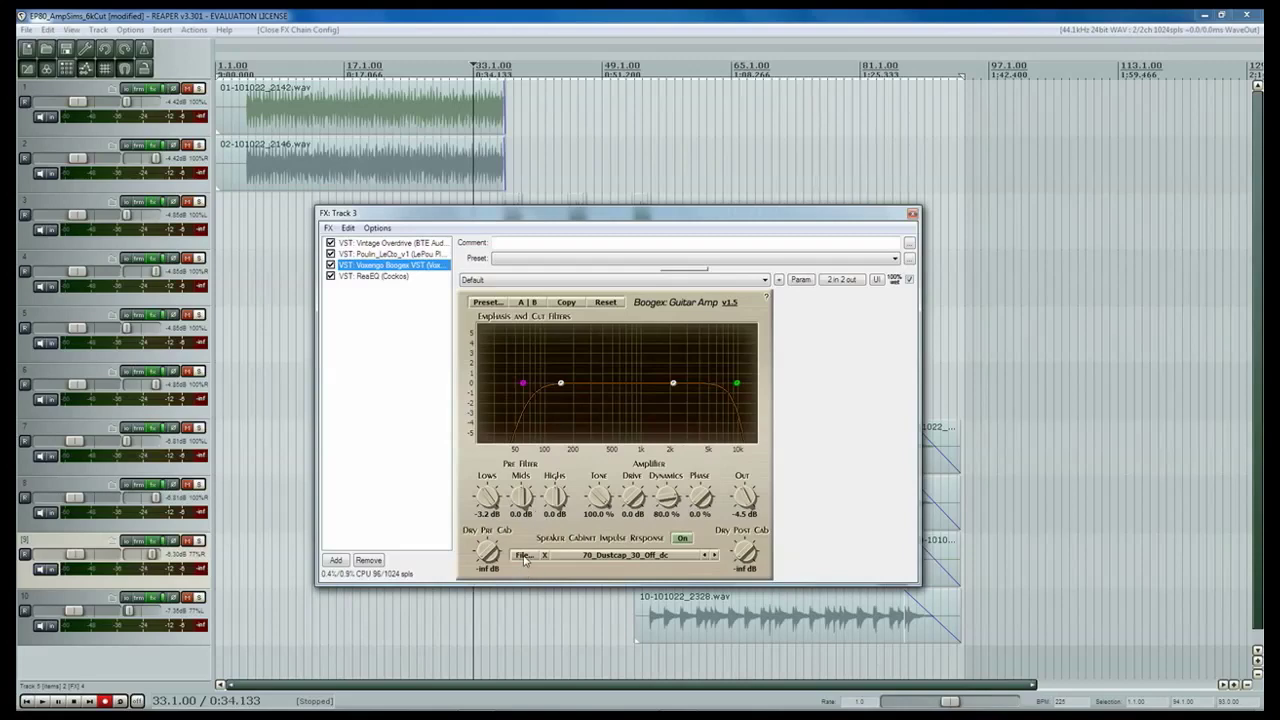
# Browse Boogex's cabinet impulse files without loading one, then show the ReaEQ plugin
pyautogui.click(523, 560)
pyautogui.moveTo(722, 171); pyautogui.dragTo(853, 182)
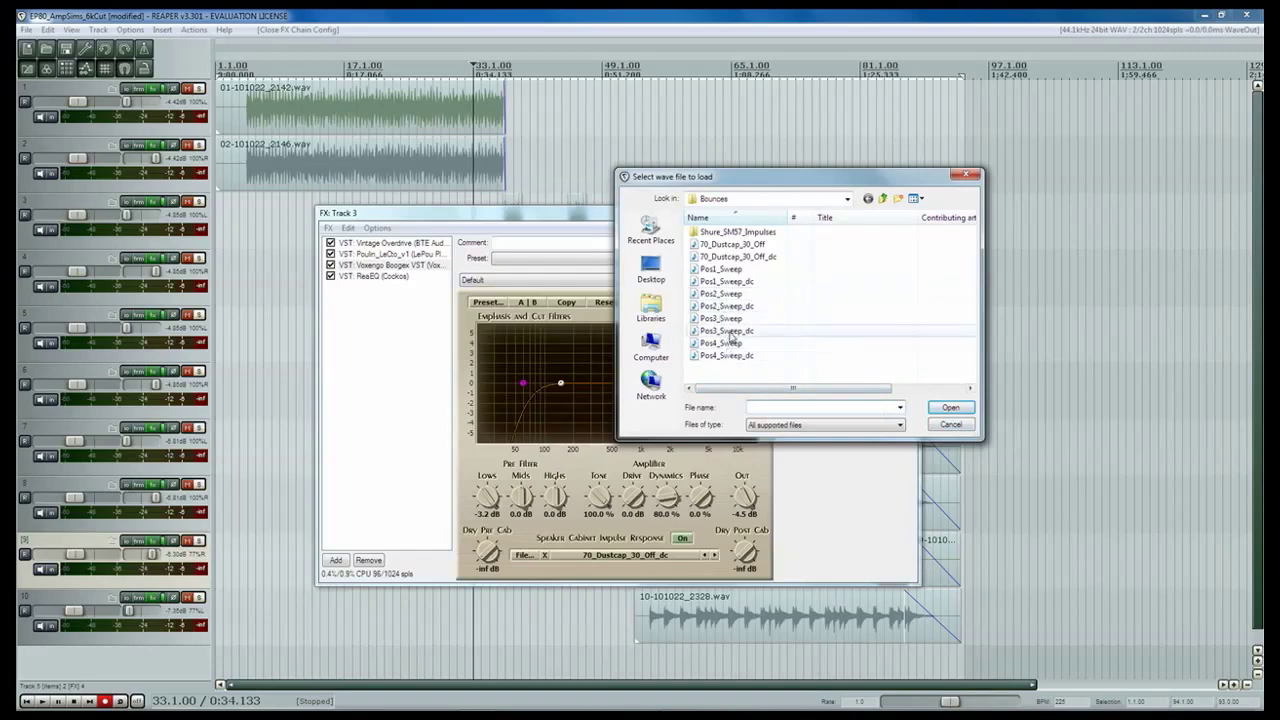
pyautogui.click(951, 424)
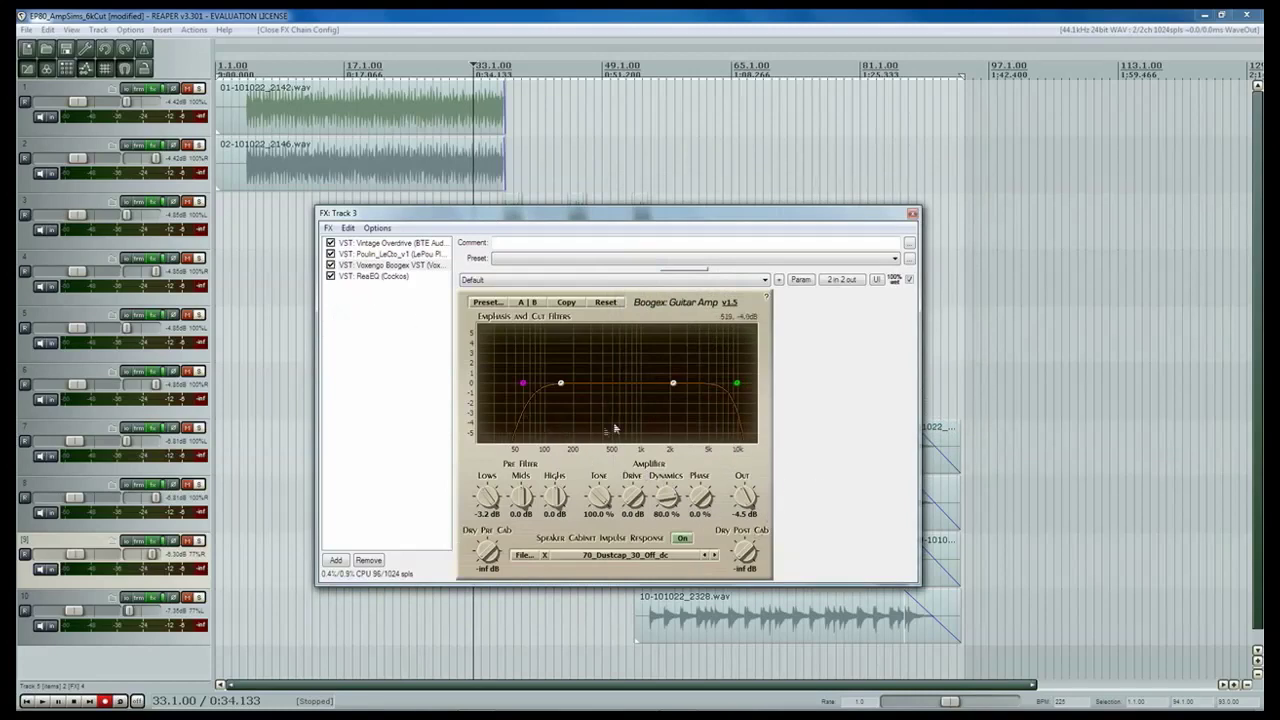
pyautogui.click(374, 277)
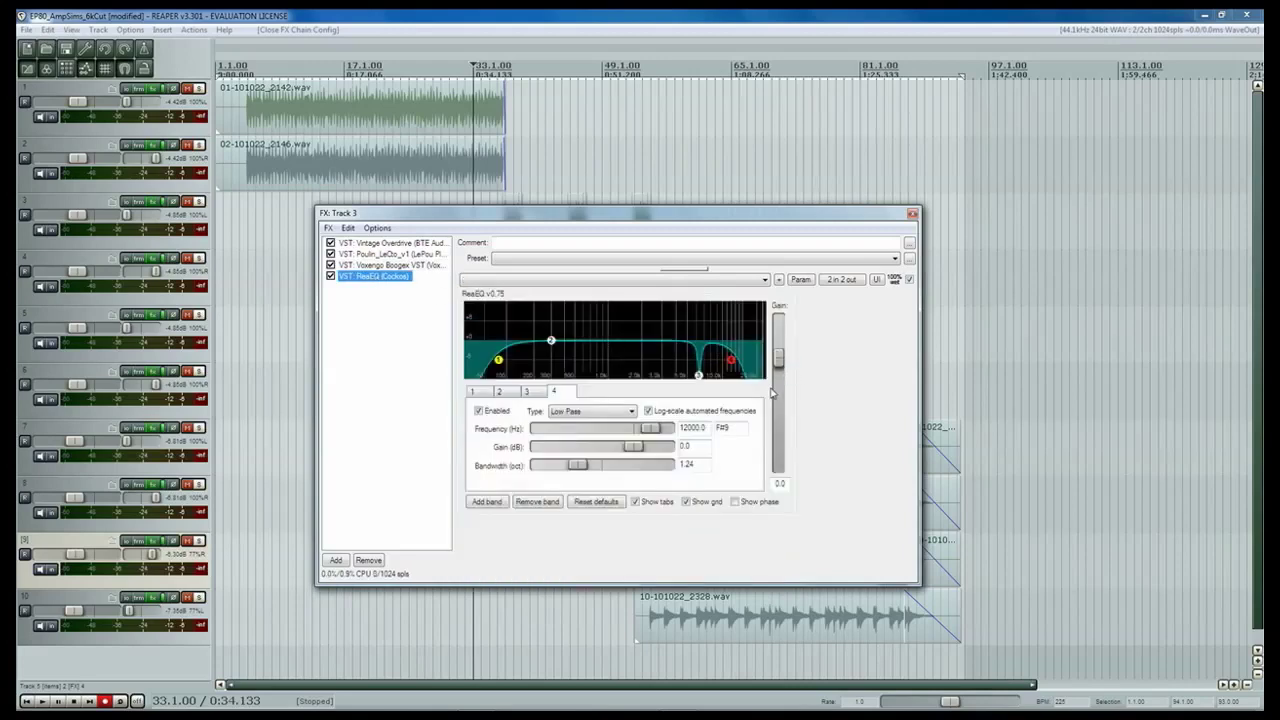
# Inspect ReaEQ's 80 Hz high-pass, 12000 Hz low-pass and 6313.9 Hz cut, then show Vintage Overdrive
pyautogui.click(499, 362)
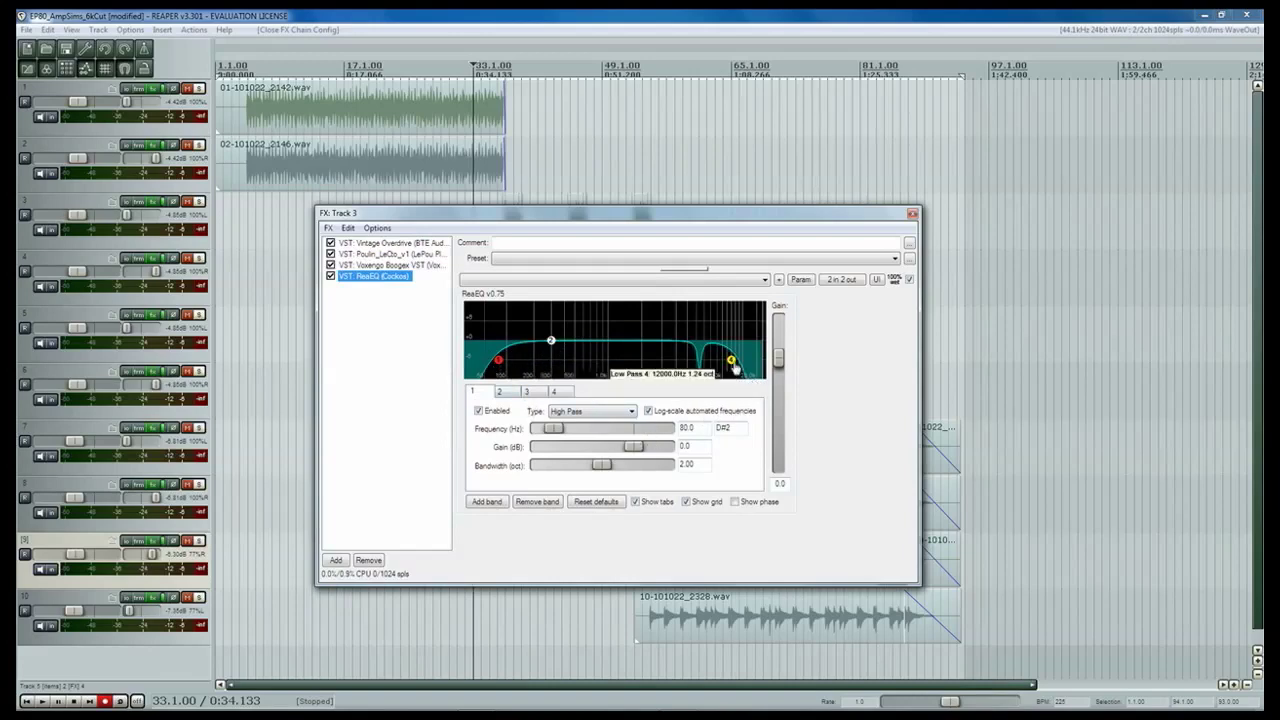
pyautogui.click(731, 359)
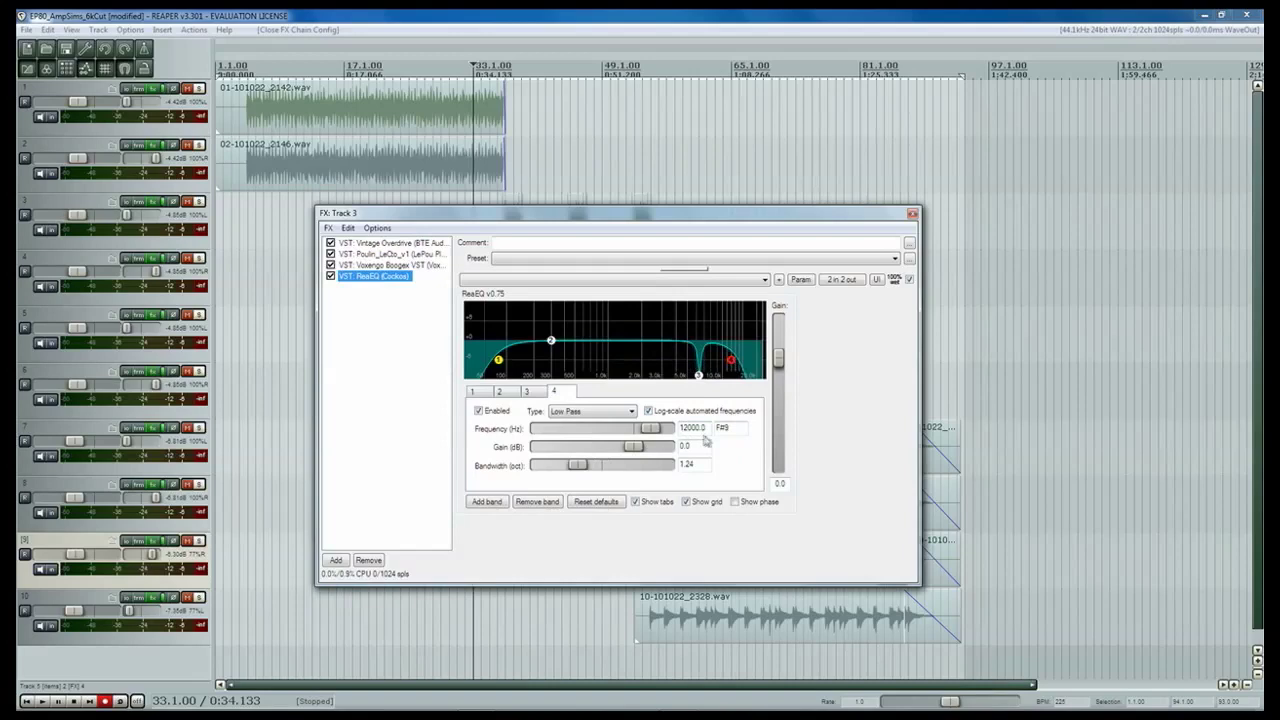
pyautogui.moveTo(699, 377)
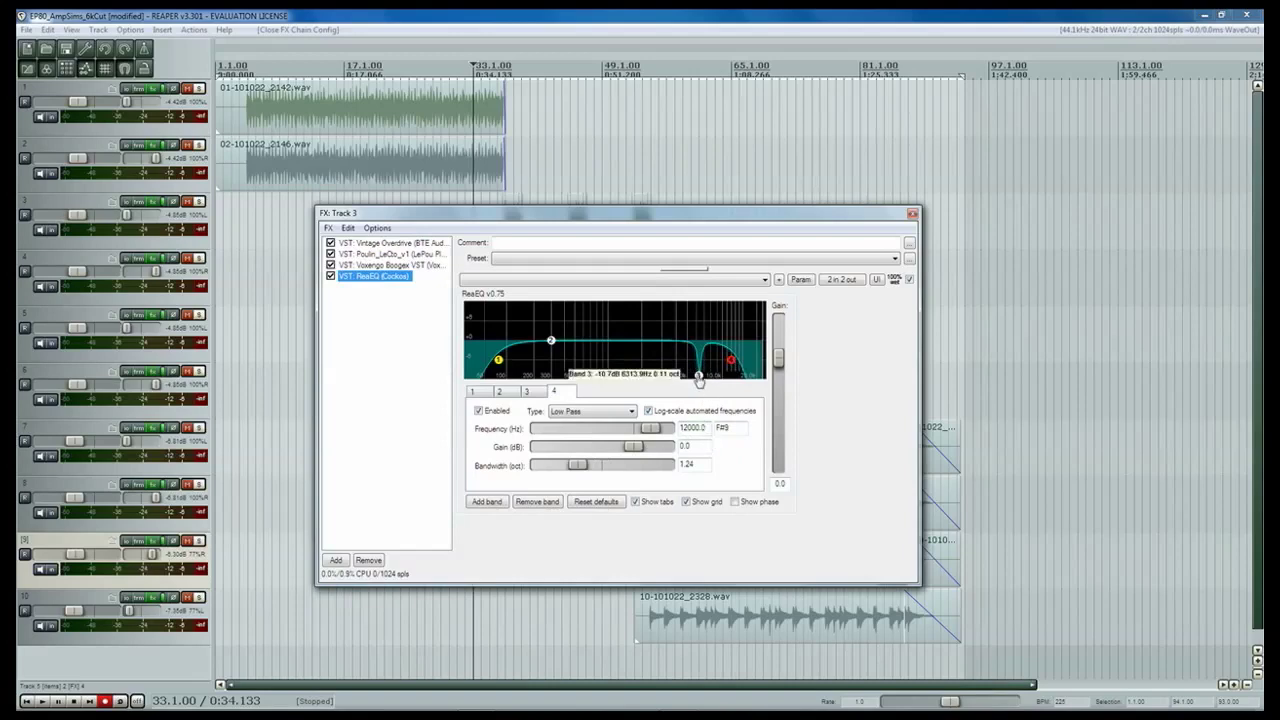
pyautogui.click(699, 377)
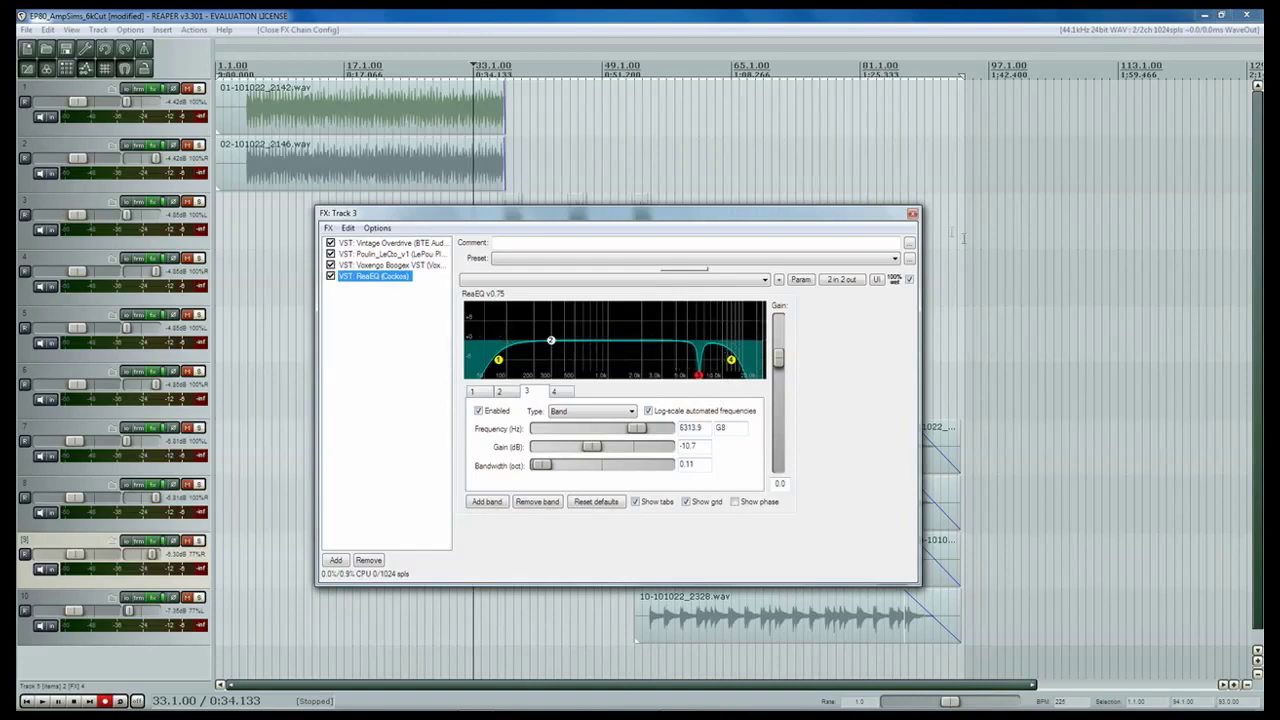
pyautogui.click(378, 243)
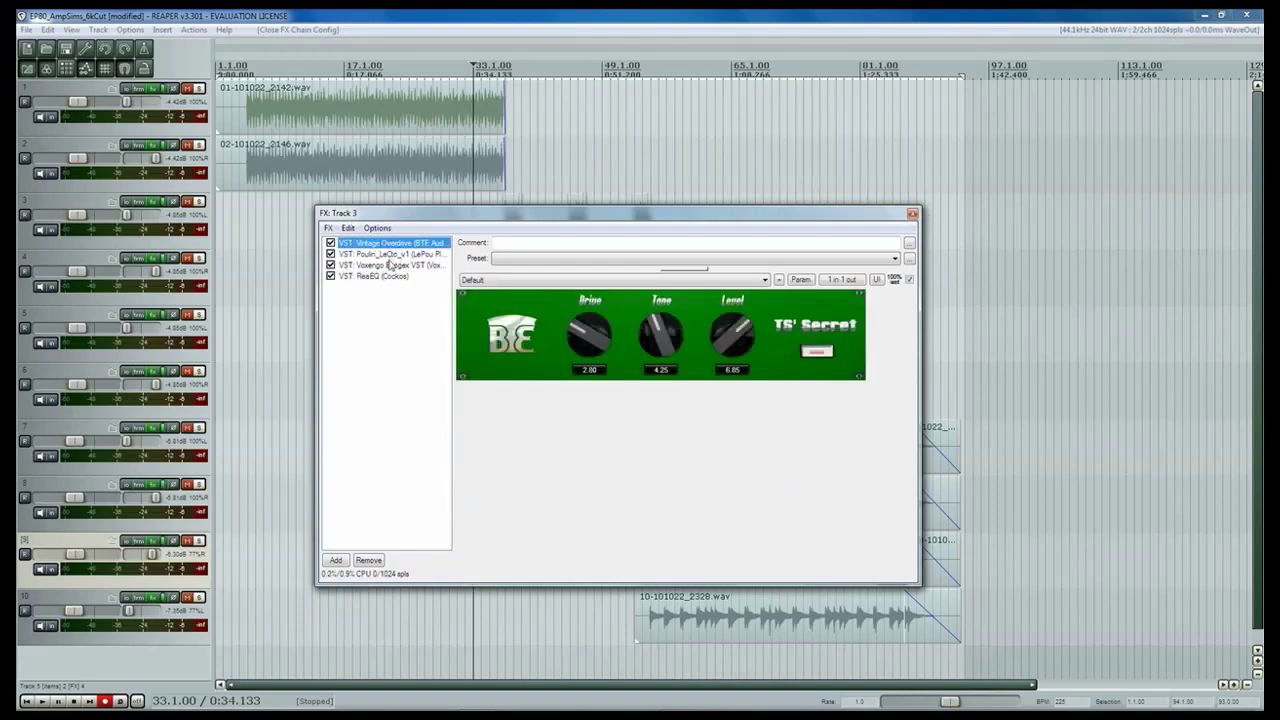
# Close the FX: Track 3 window to return to the ten-track arrangement
pyautogui.moveTo(851, 220); pyautogui.dragTo(855, 230)
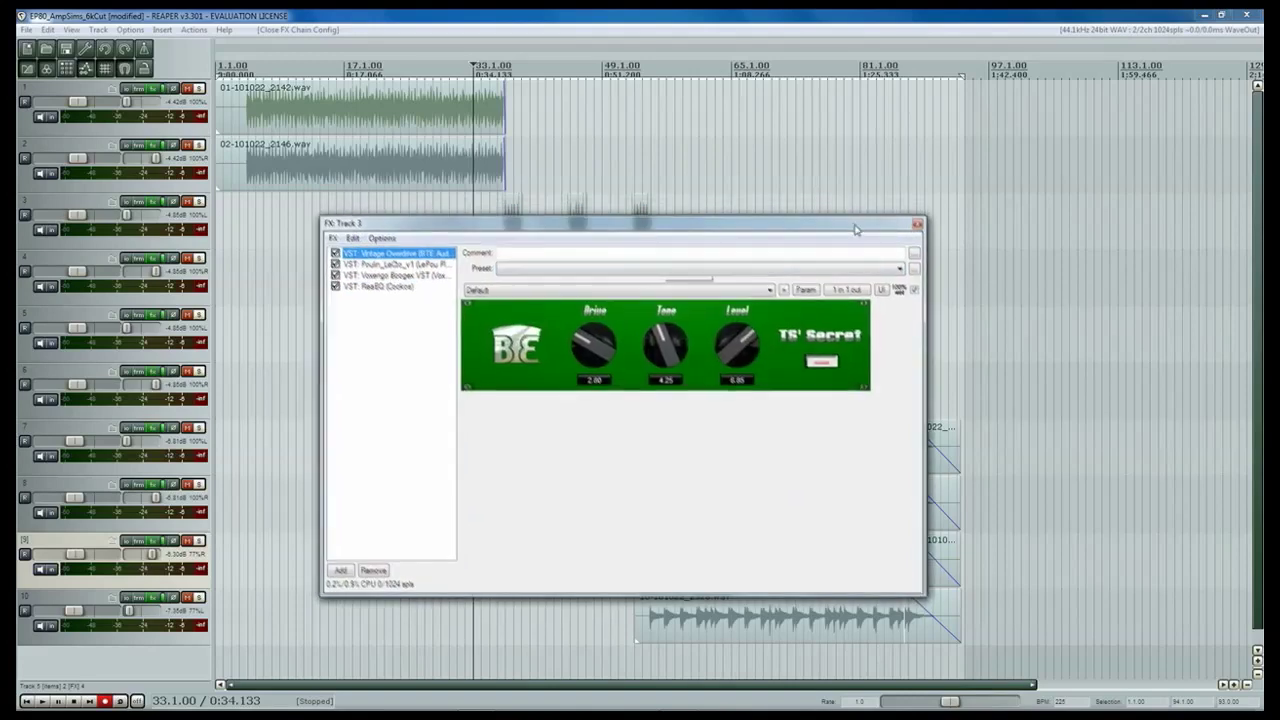
pyautogui.click(917, 224)
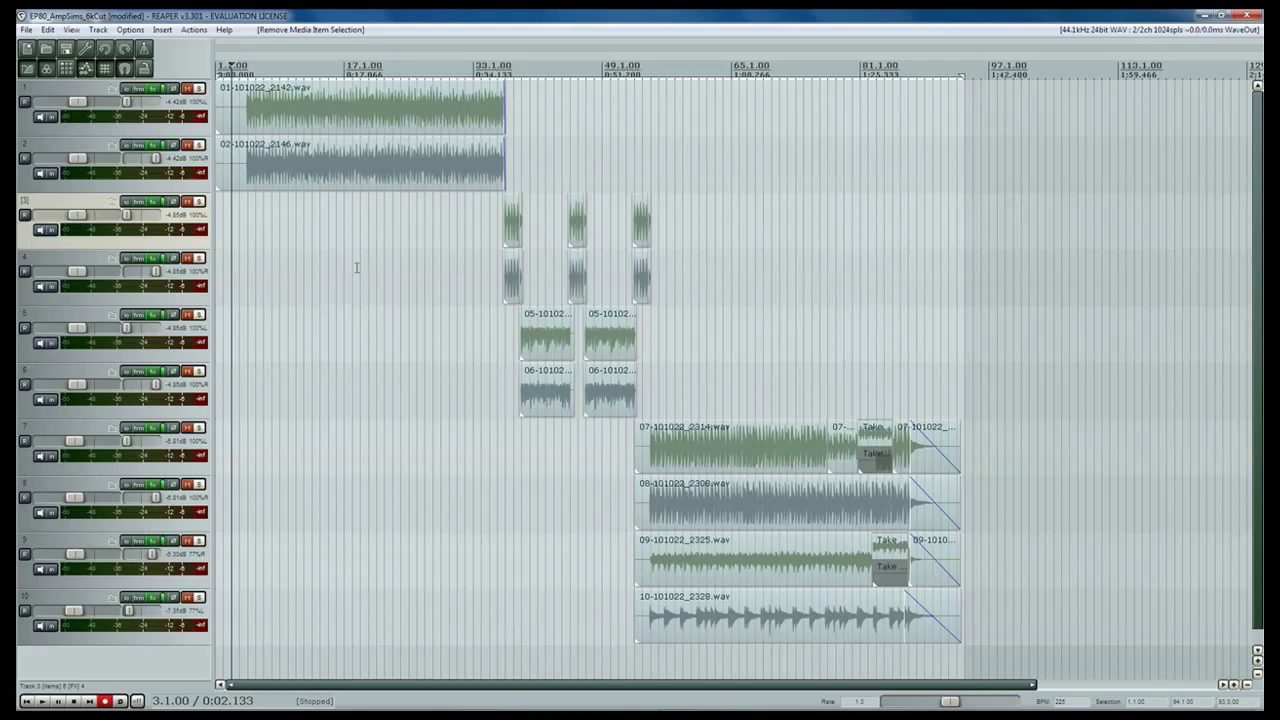
pyautogui.click(26, 29)
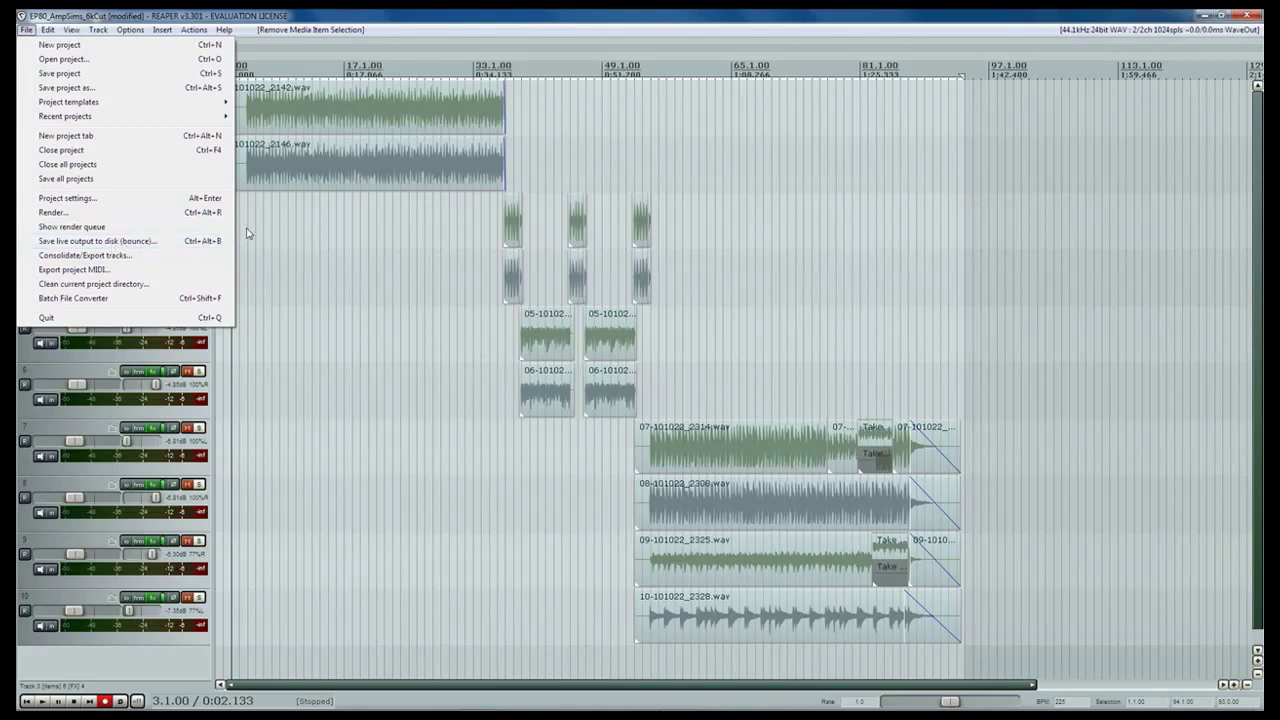
# Start a 24-bit PCM live-output bounce to a Desktop WAV and play the project to record it
pyautogui.click(185, 246)
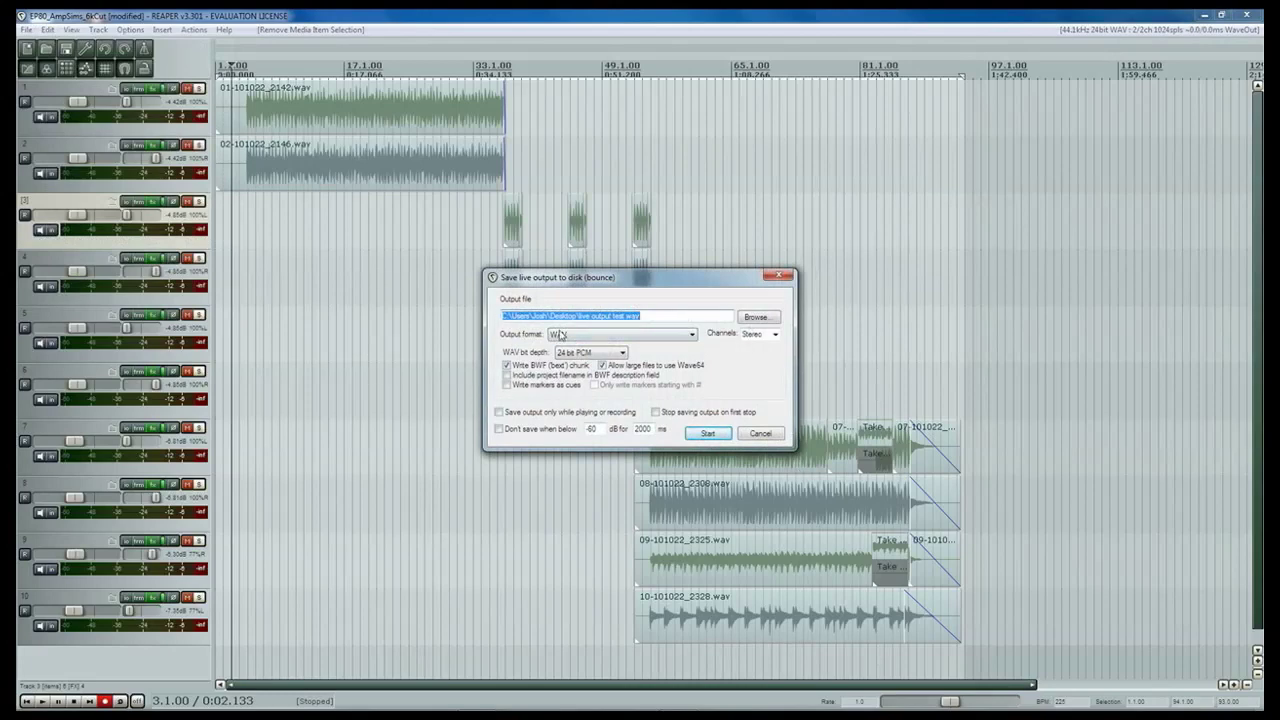
pyautogui.click(707, 434)
pyautogui.click(707, 434)
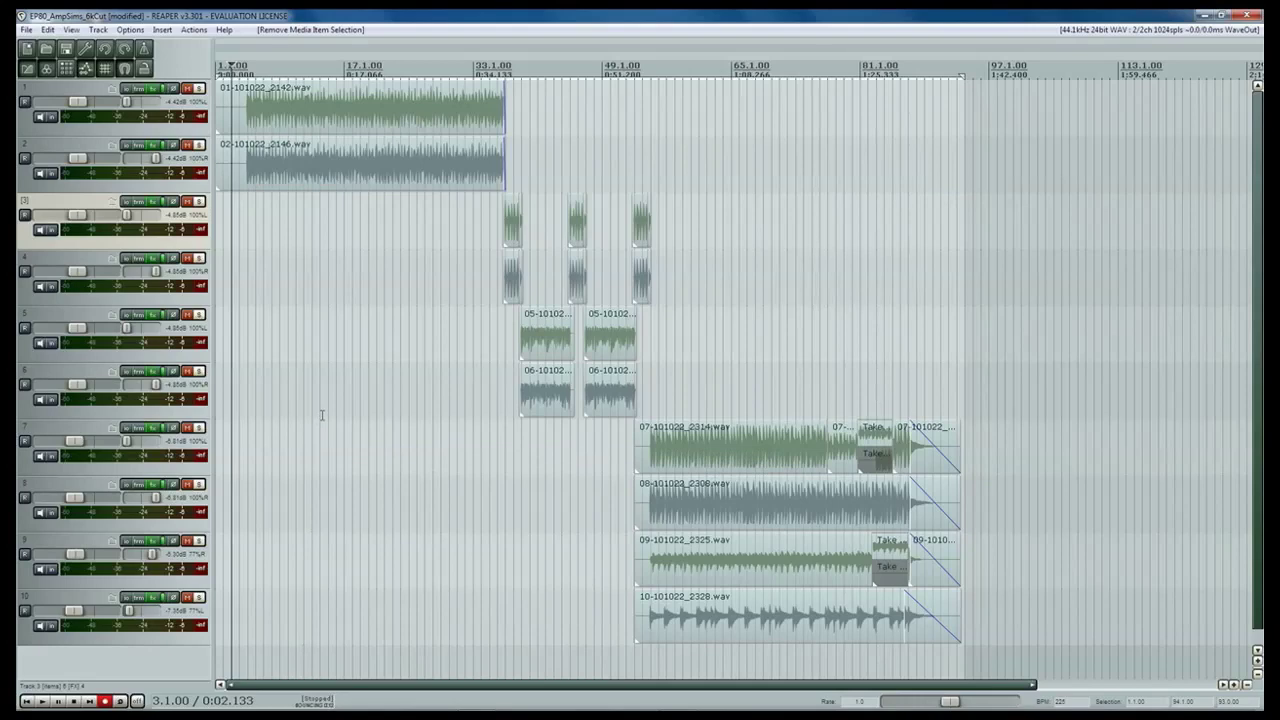
pyautogui.click(43, 703)
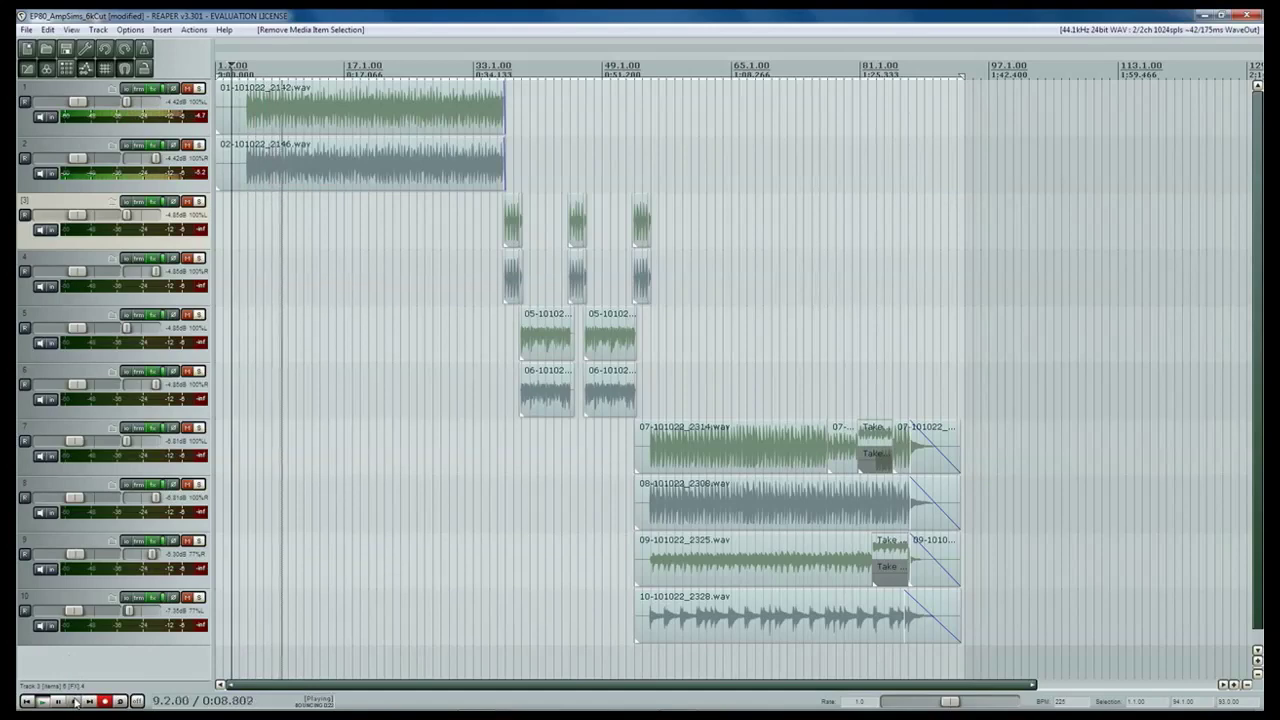
# Stop playback, then play and stop the project from bar 43
pyautogui.click(75, 702)
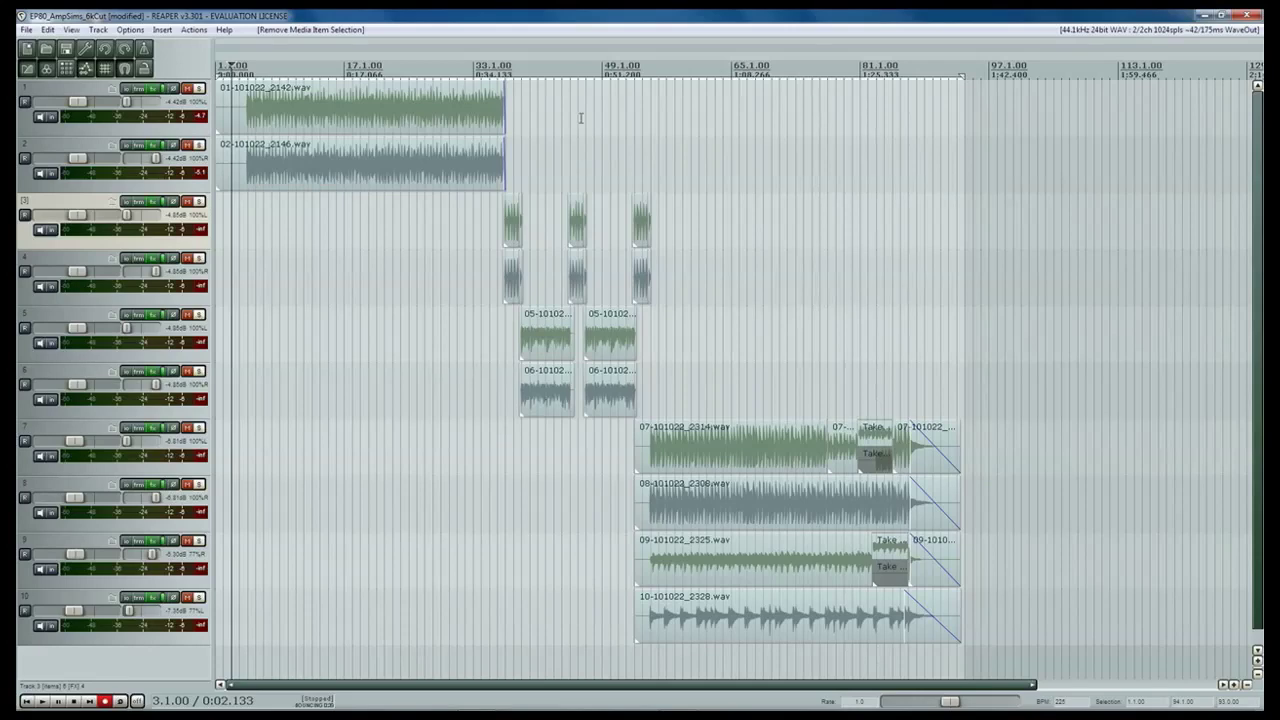
pyautogui.click(554, 66)
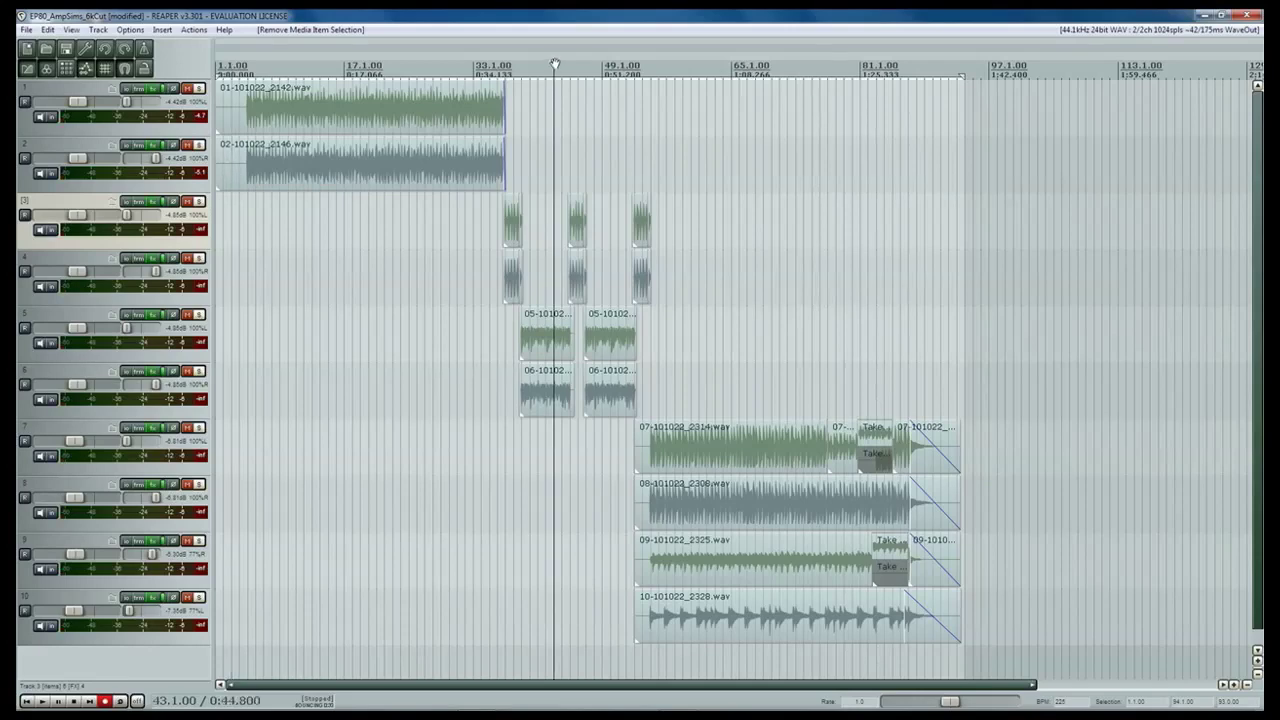
pyautogui.click(43, 702)
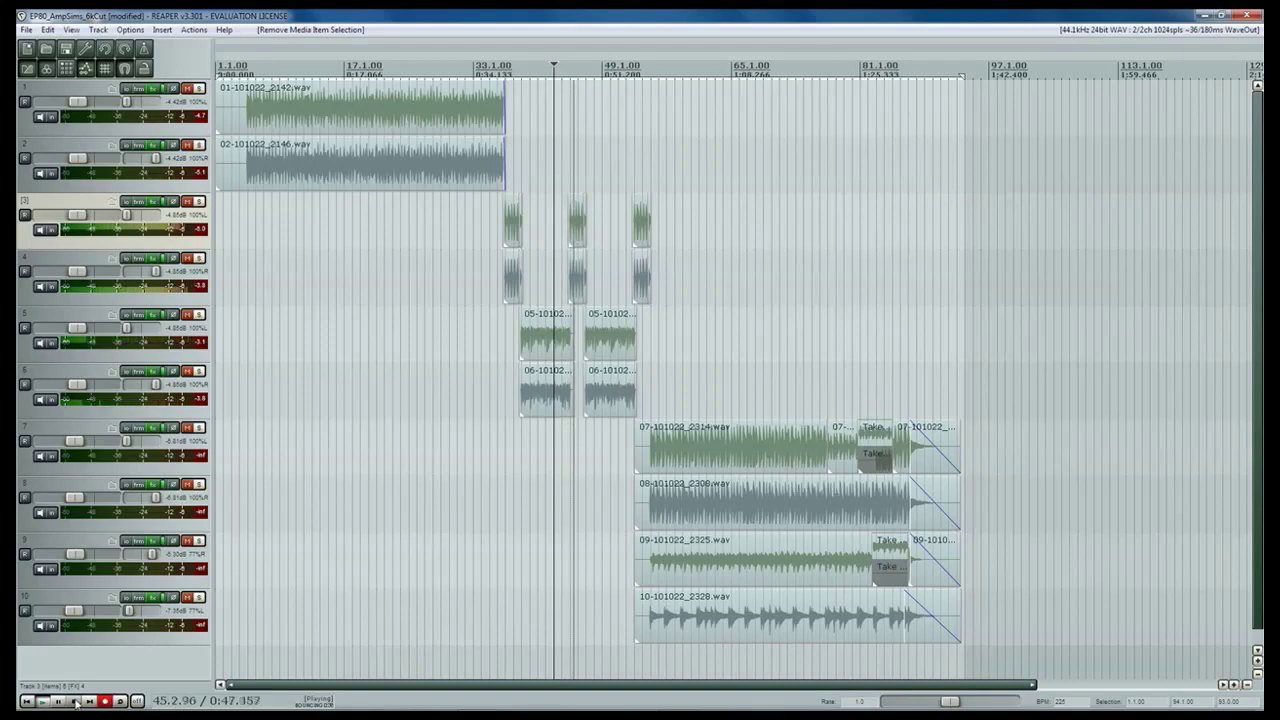
pyautogui.click(75, 702)
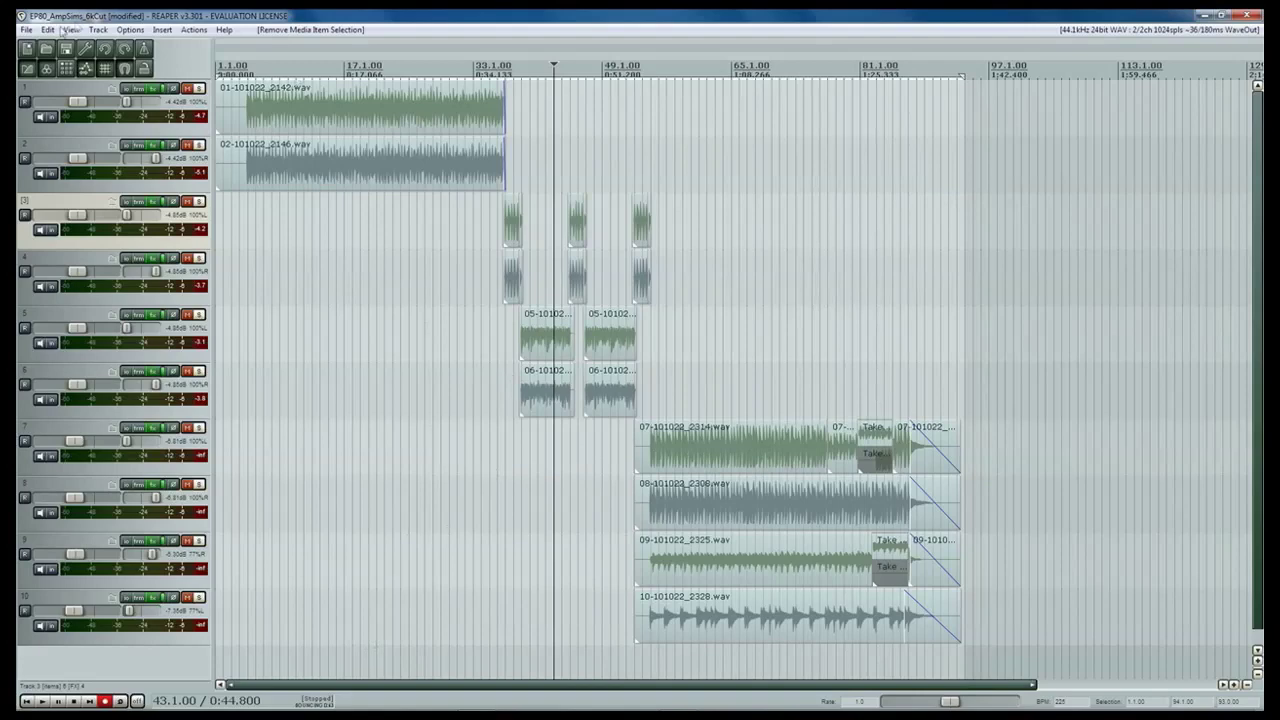
# Save the live output to disk as a bounce, then minimize REAPER to show the desktop
pyautogui.click(28, 29)
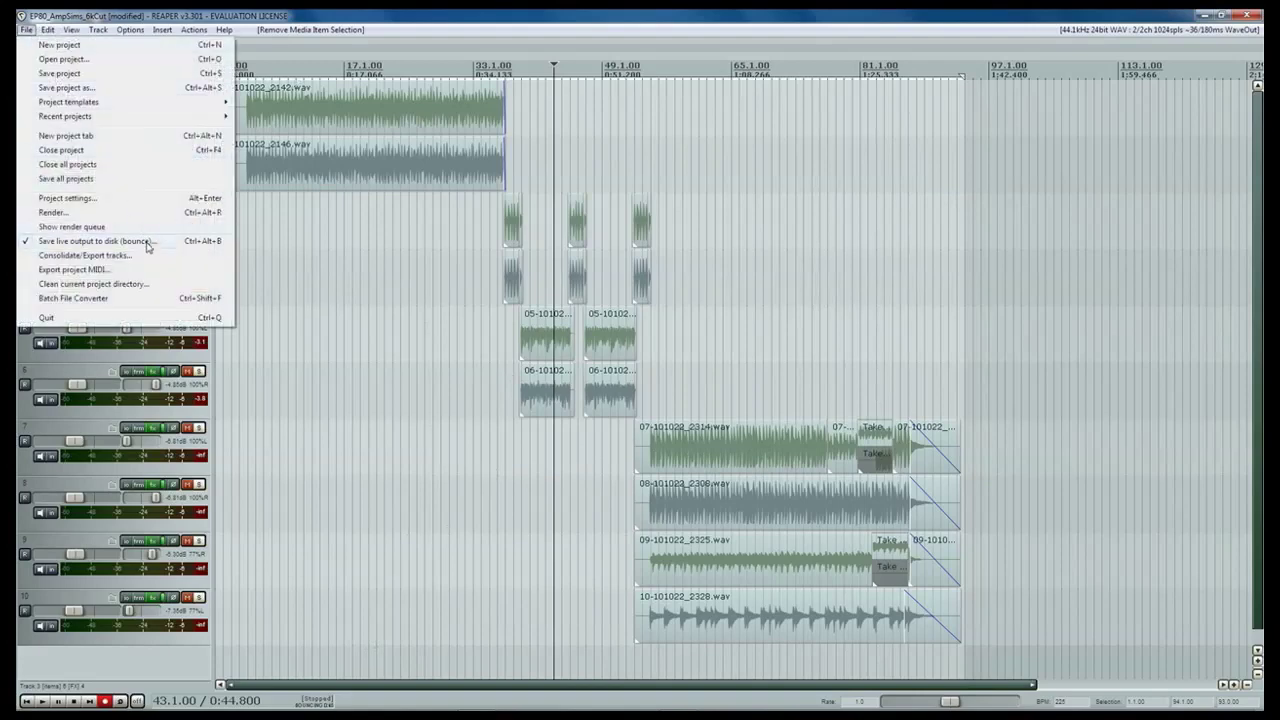
pyautogui.click(146, 243)
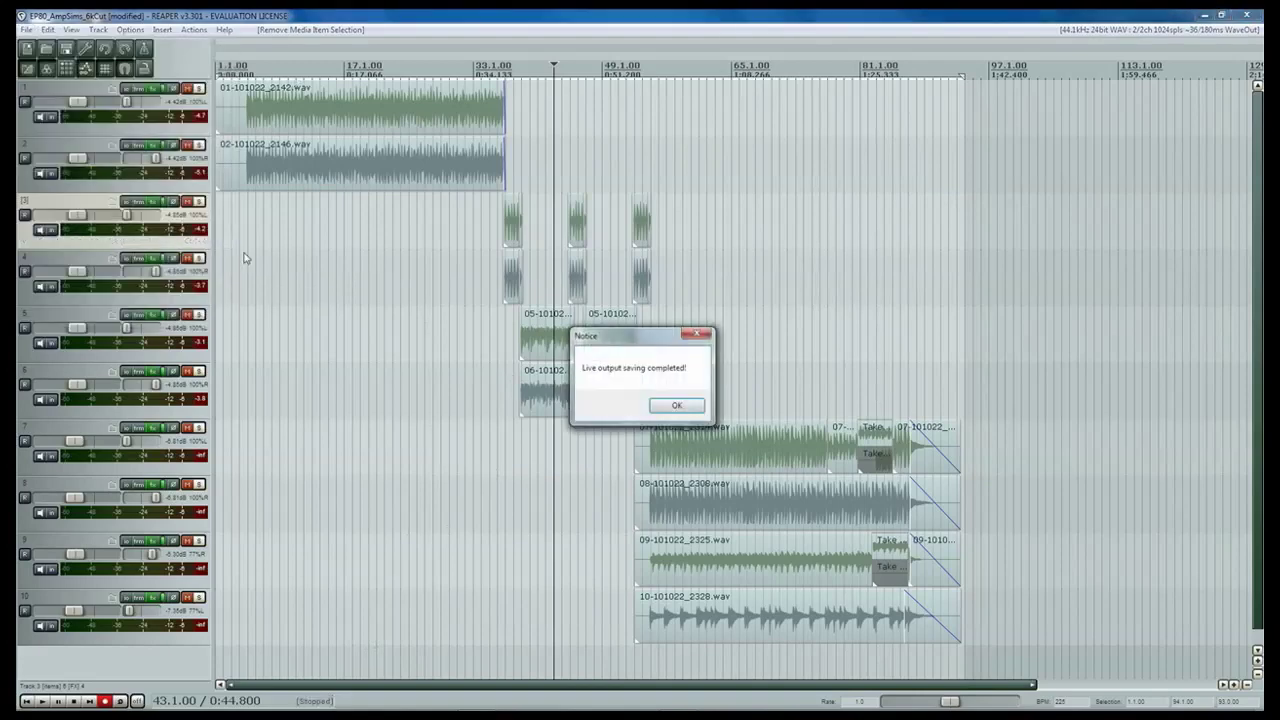
pyautogui.click(685, 405)
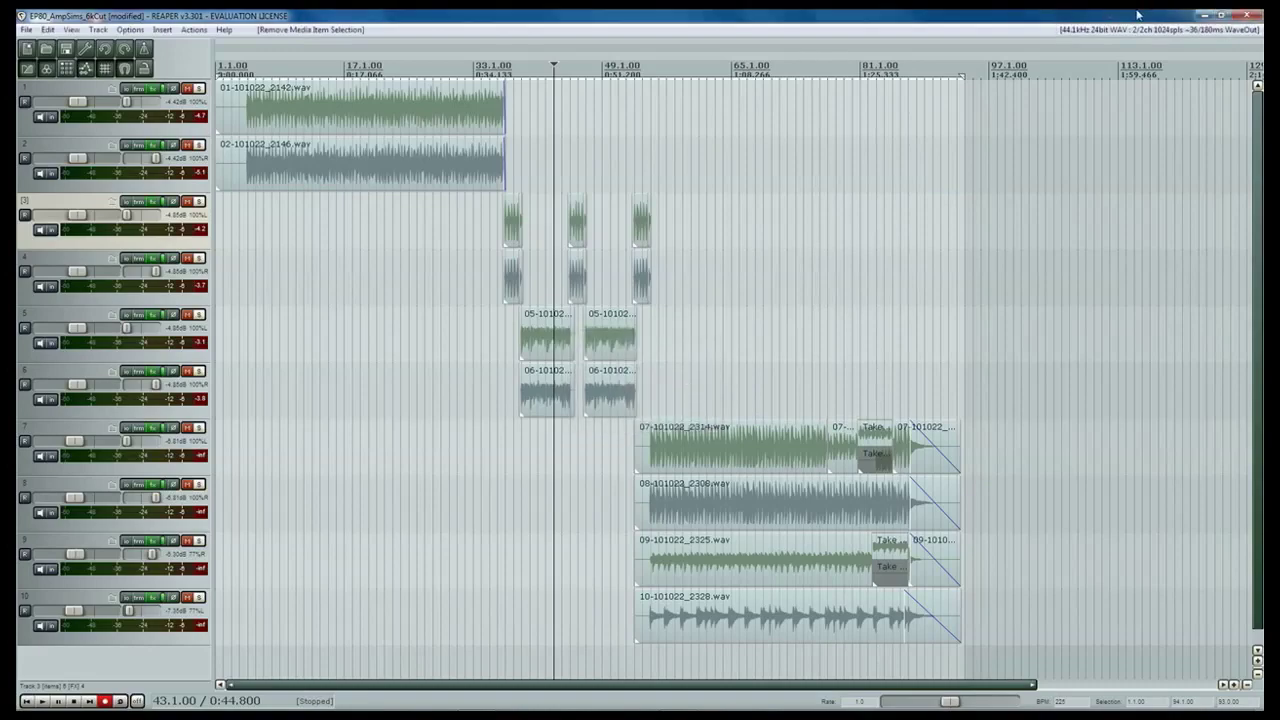
pyautogui.click(1201, 15)
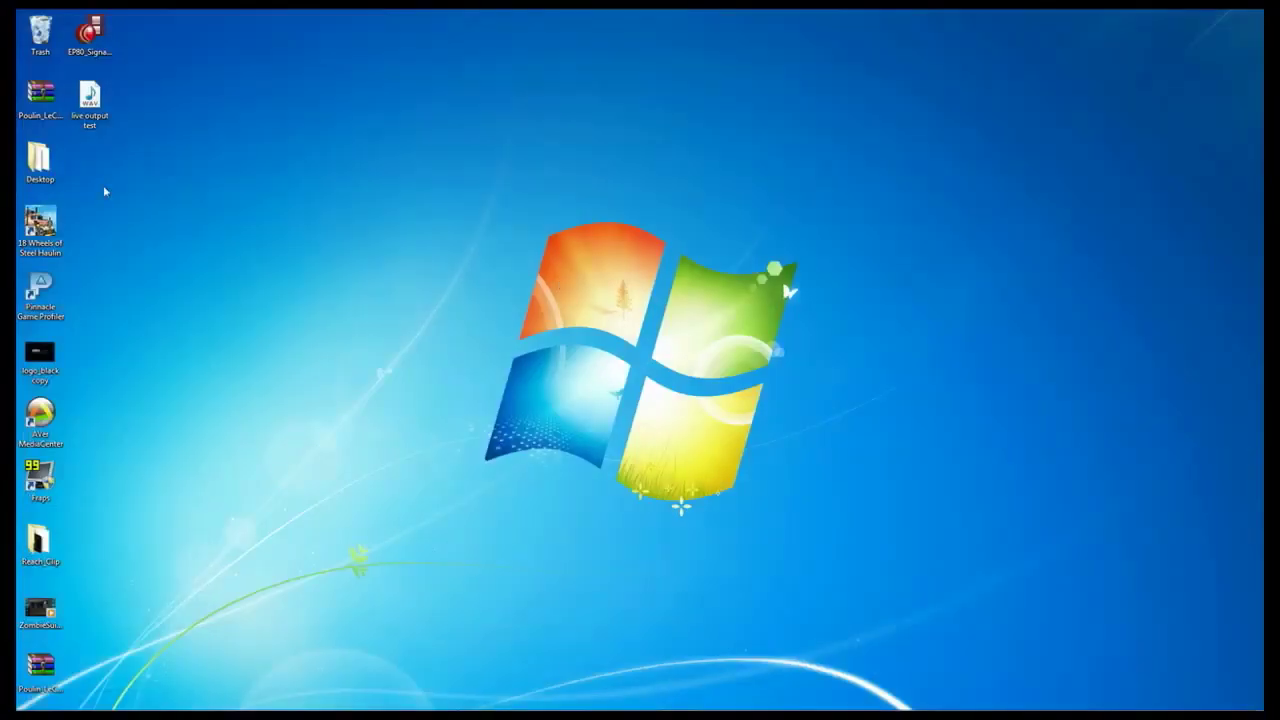
pyautogui.click(102, 112)
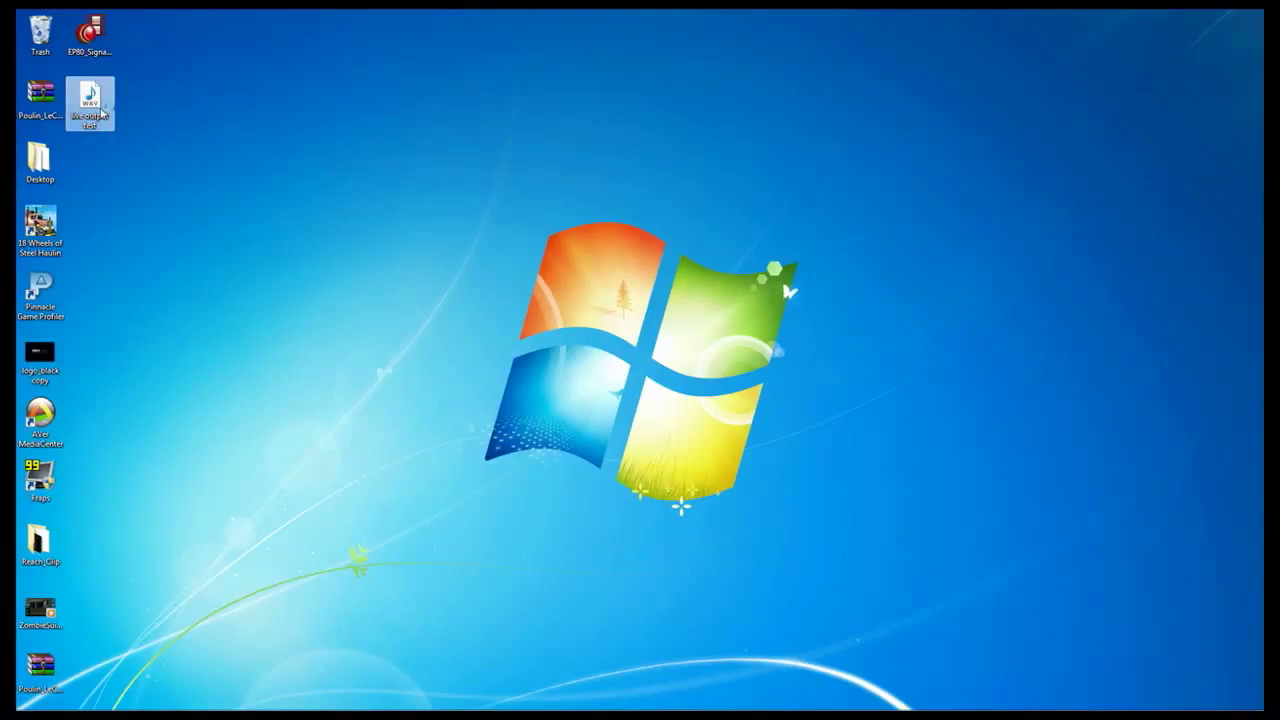
pyautogui.doubleClick(102, 113)
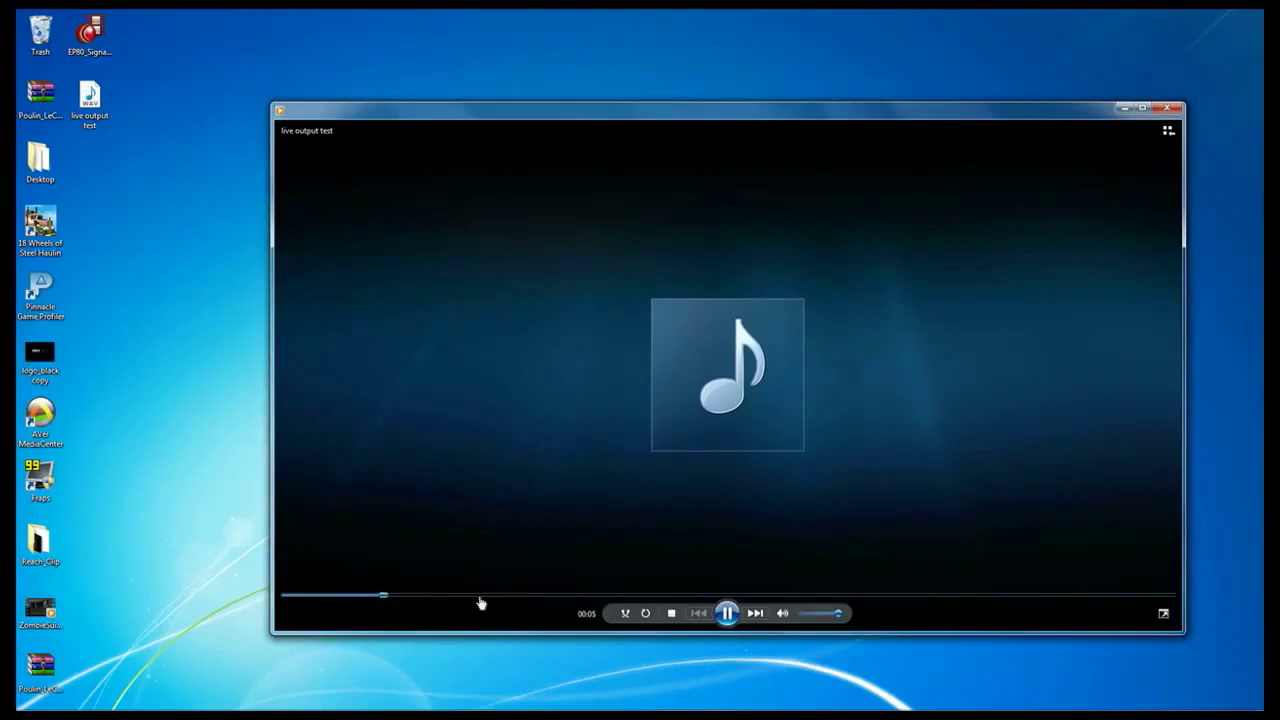
pyautogui.click(479, 598)
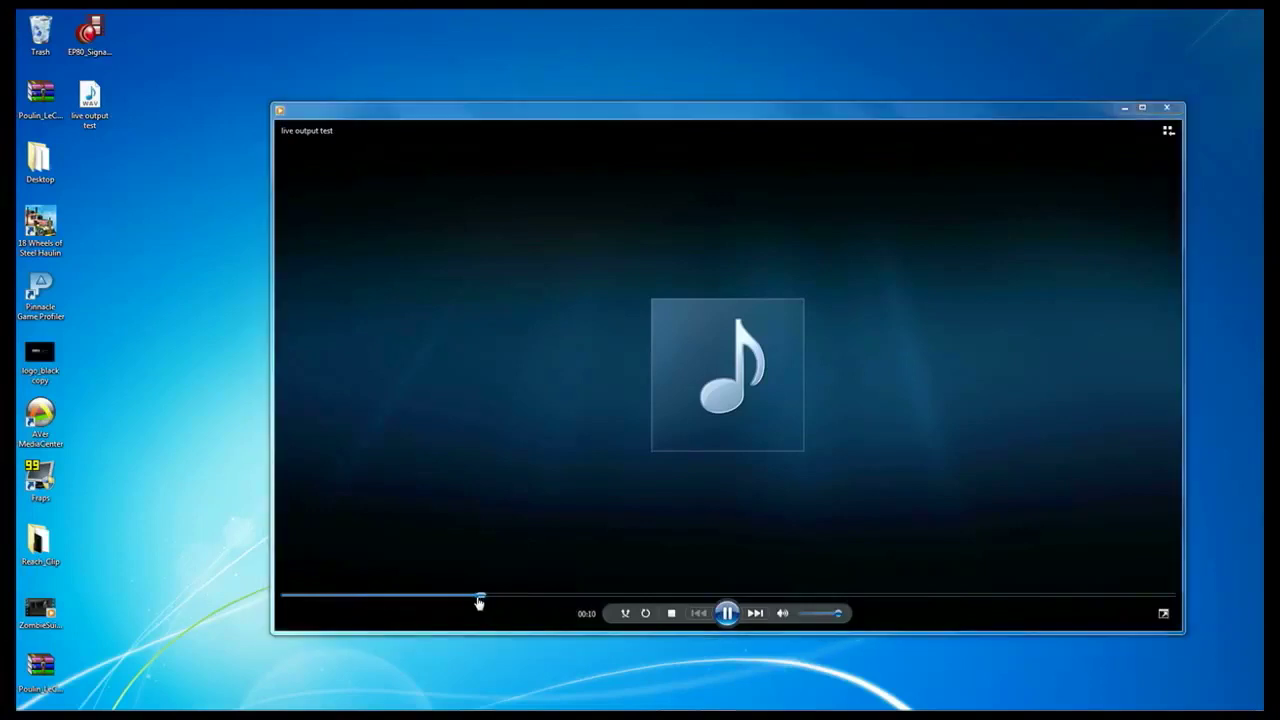
pyautogui.moveTo(479, 600); pyautogui.dragTo(655, 598)
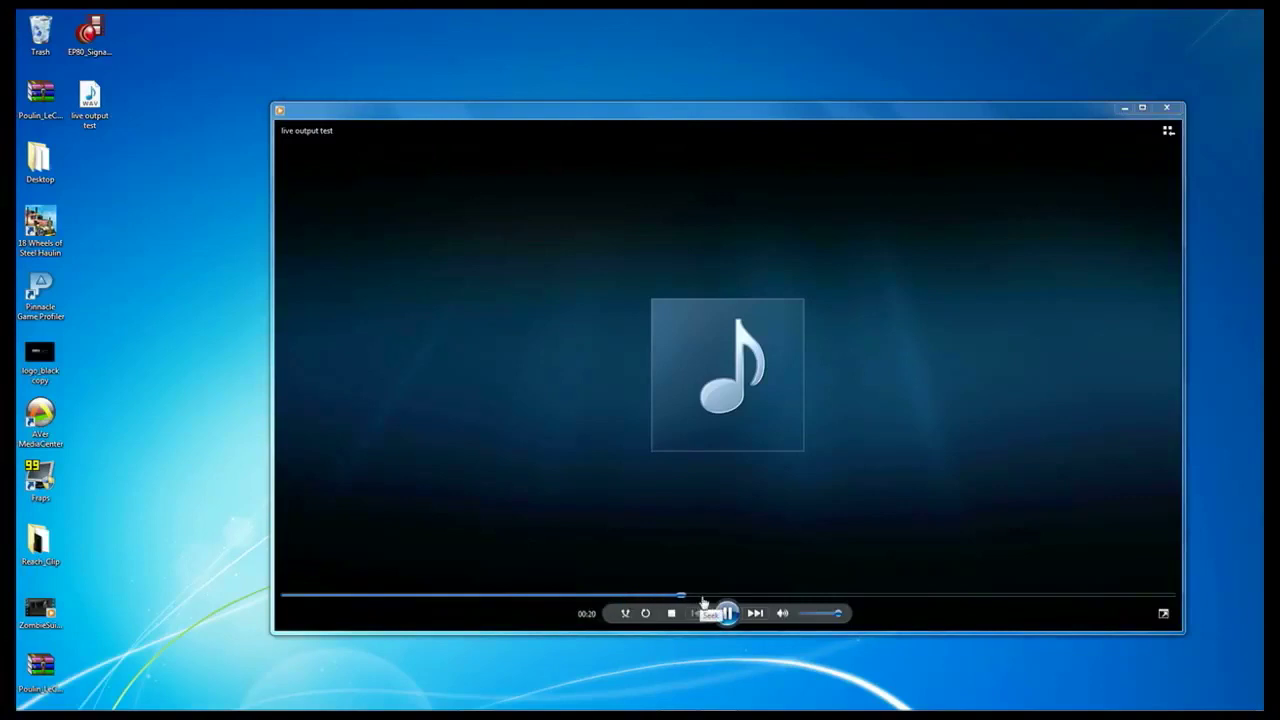
pyautogui.click(772, 597)
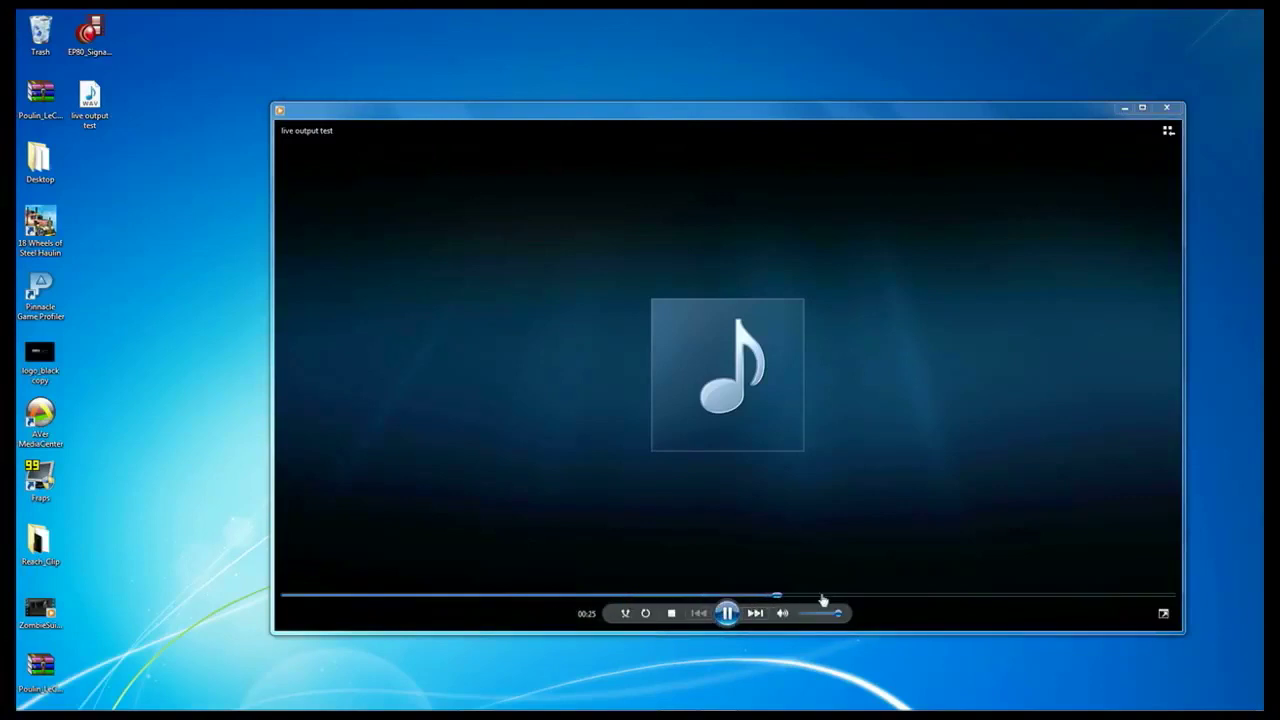
pyautogui.moveTo(822, 600); pyautogui.dragTo(980, 600)
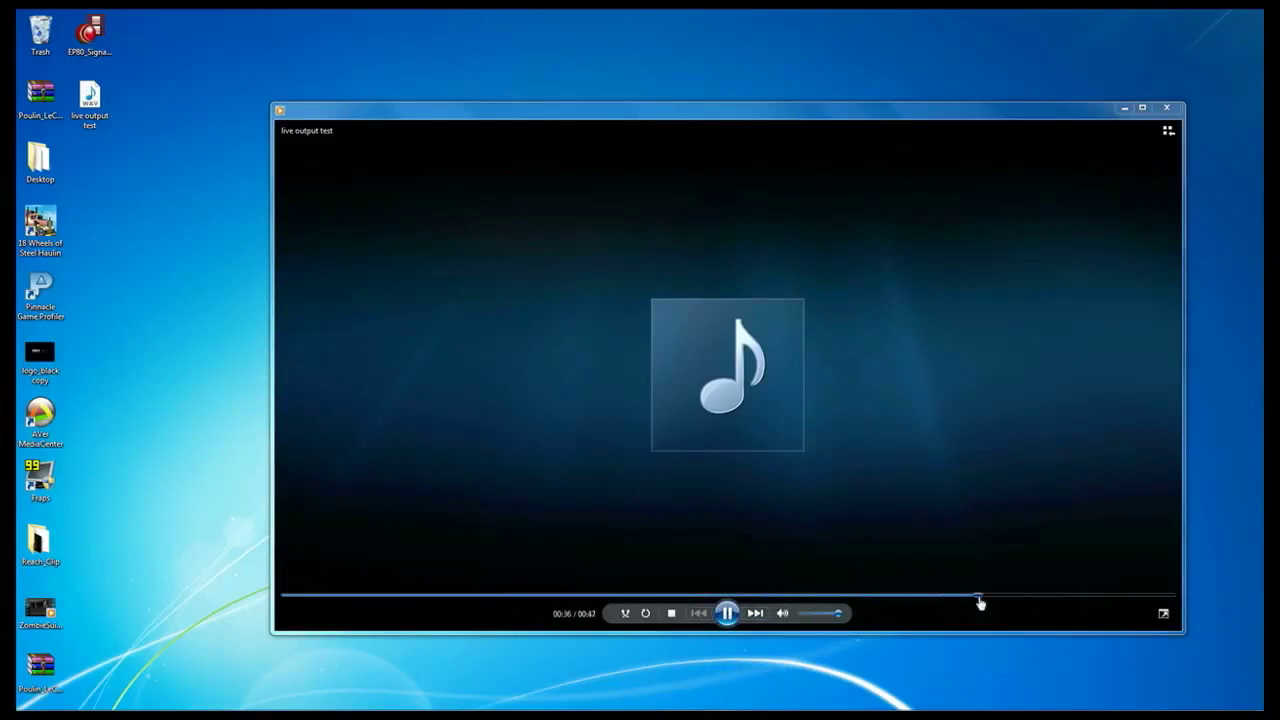
pyautogui.click(725, 620)
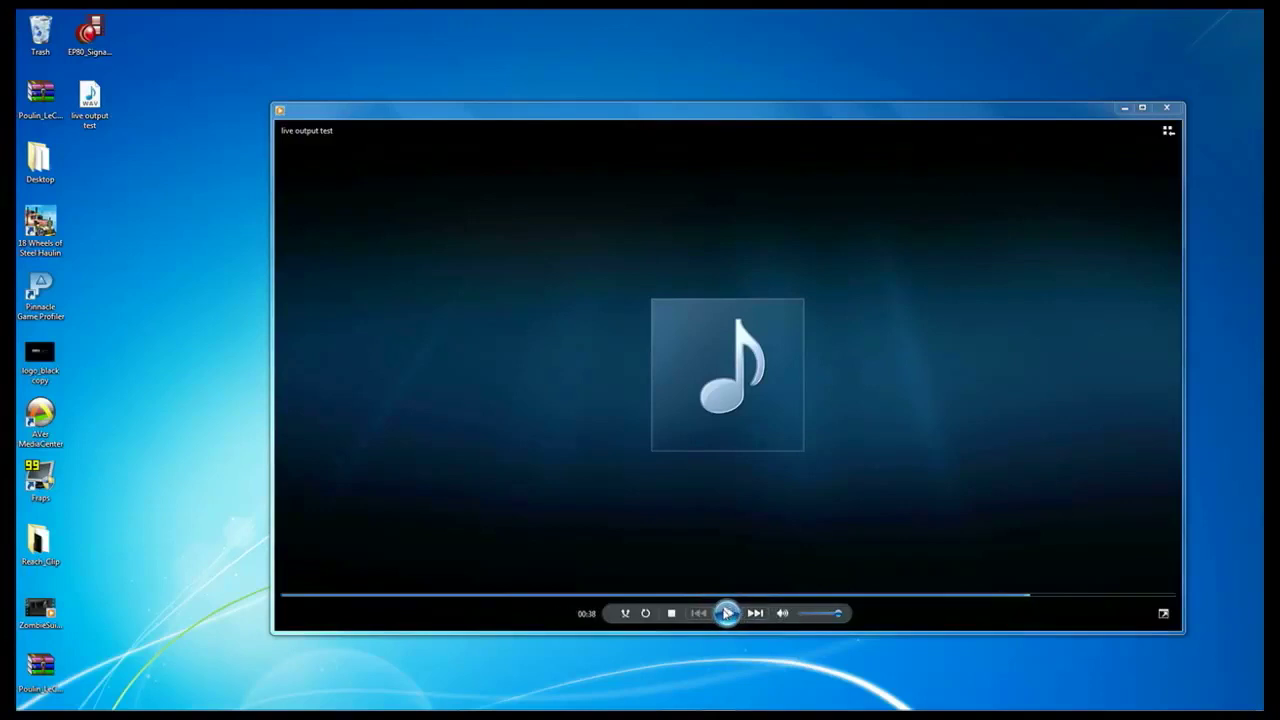
pyautogui.click(1166, 107)
pyautogui.moveTo(658, 700)
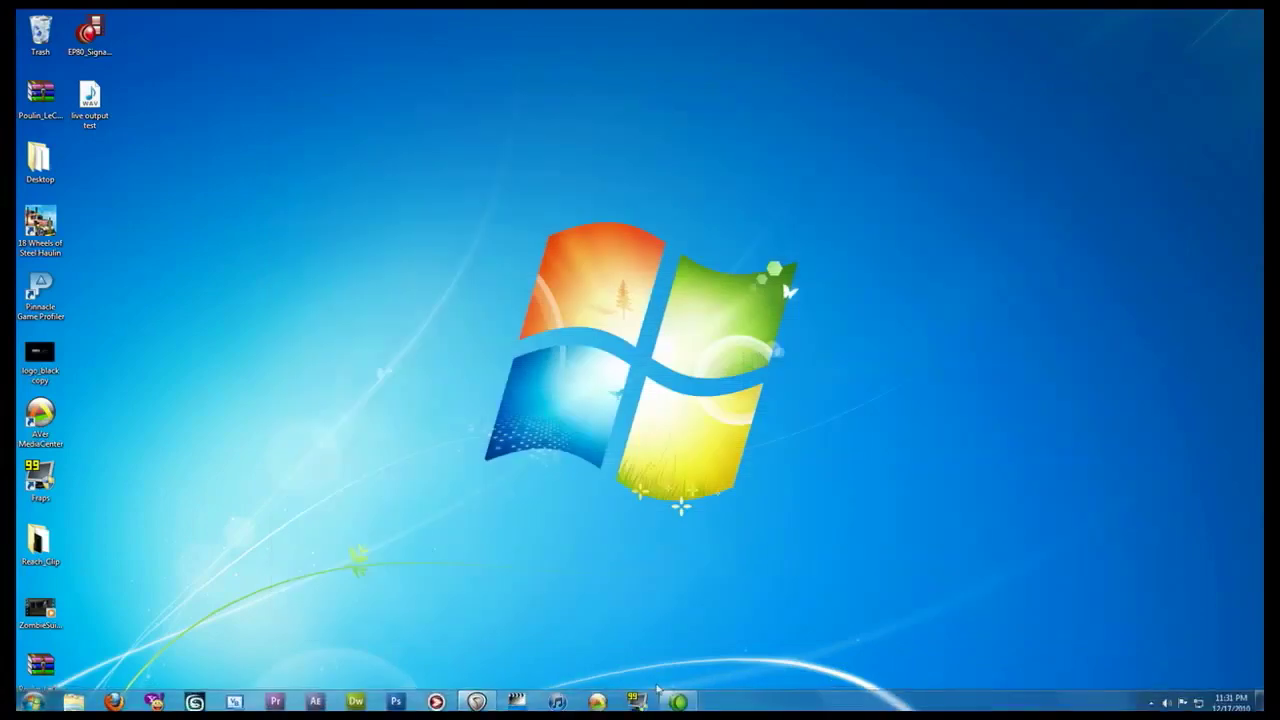
# Restore the REAPER window from the taskbar to show the ten-track project again
pyautogui.click(480, 700)
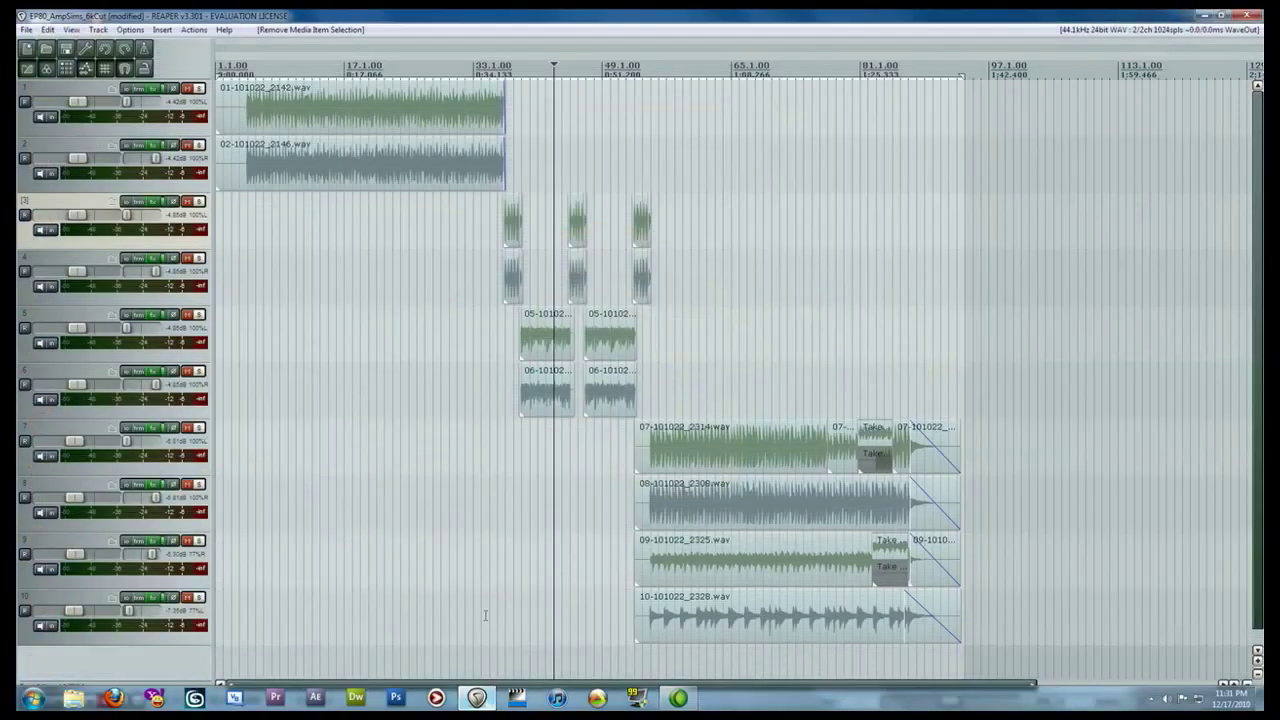